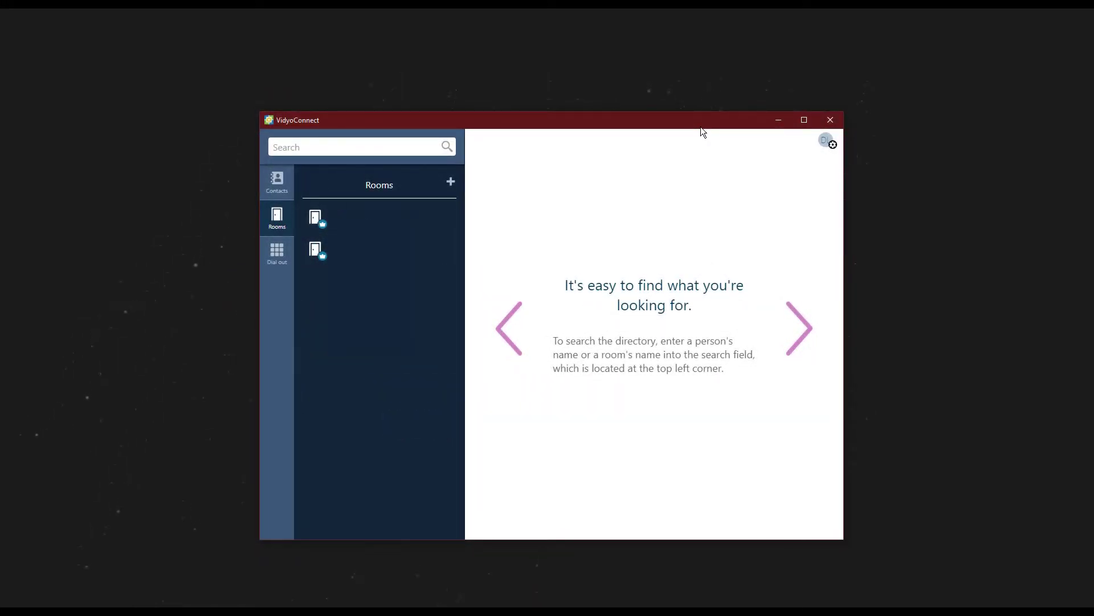
Join the video call of the first room in the Rooms list.
left_click(368, 218)
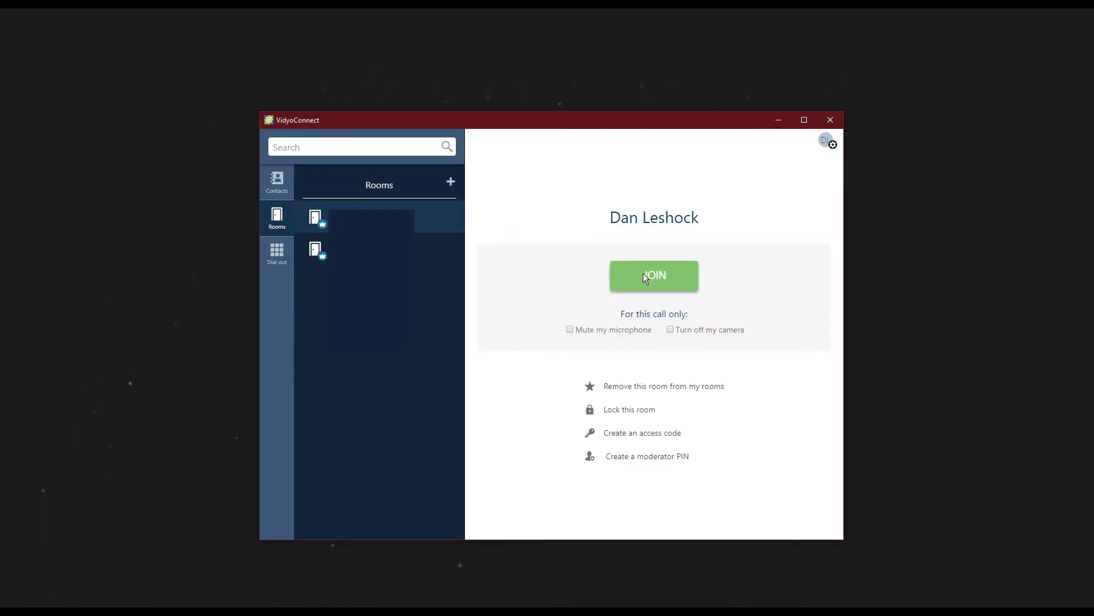
left_click(644, 273)
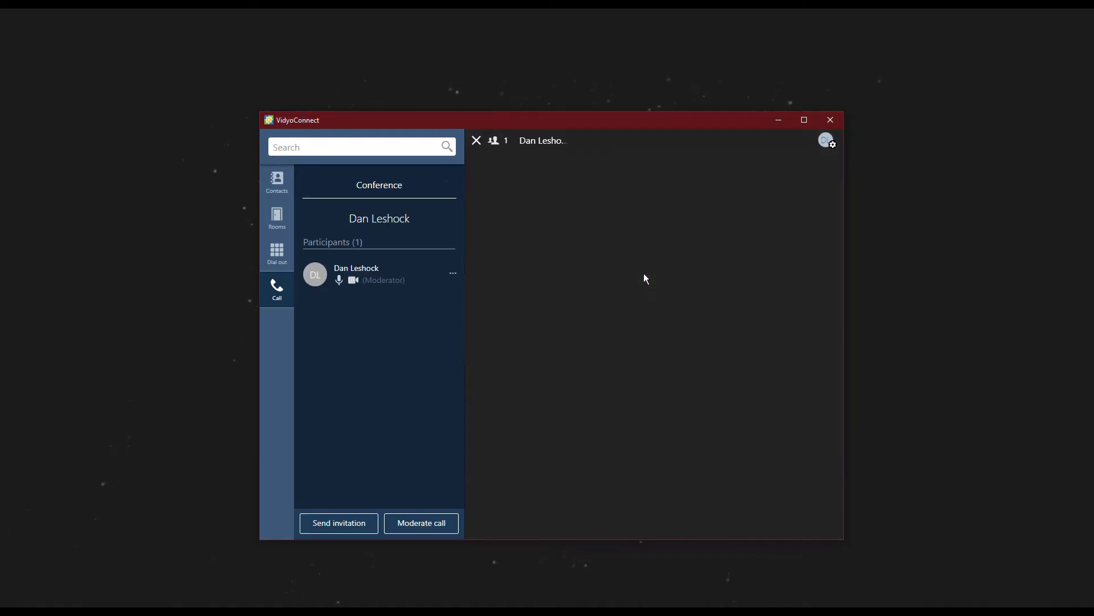
Choose ManyCam Virtual Webcam as the camera in the Audio/Video settings.
left_click(826, 141)
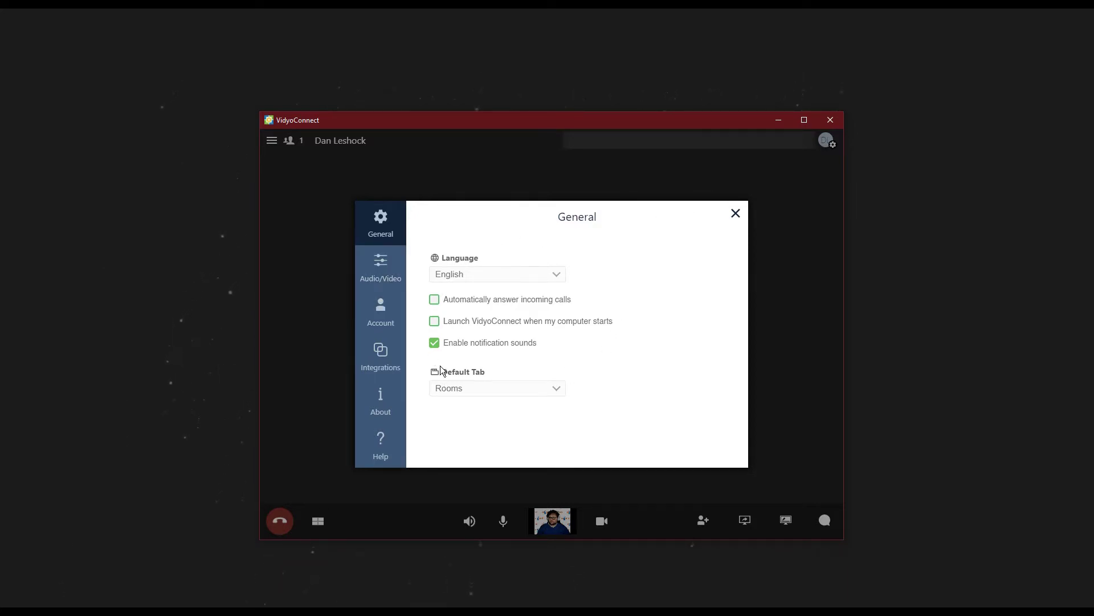
left_click(382, 270)
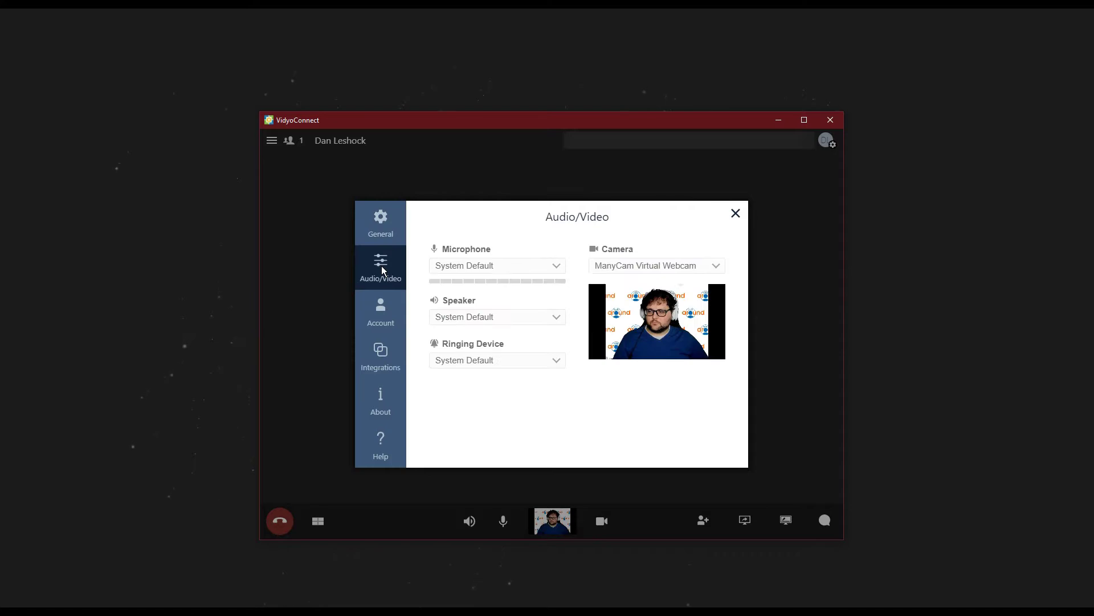
left_click(687, 267)
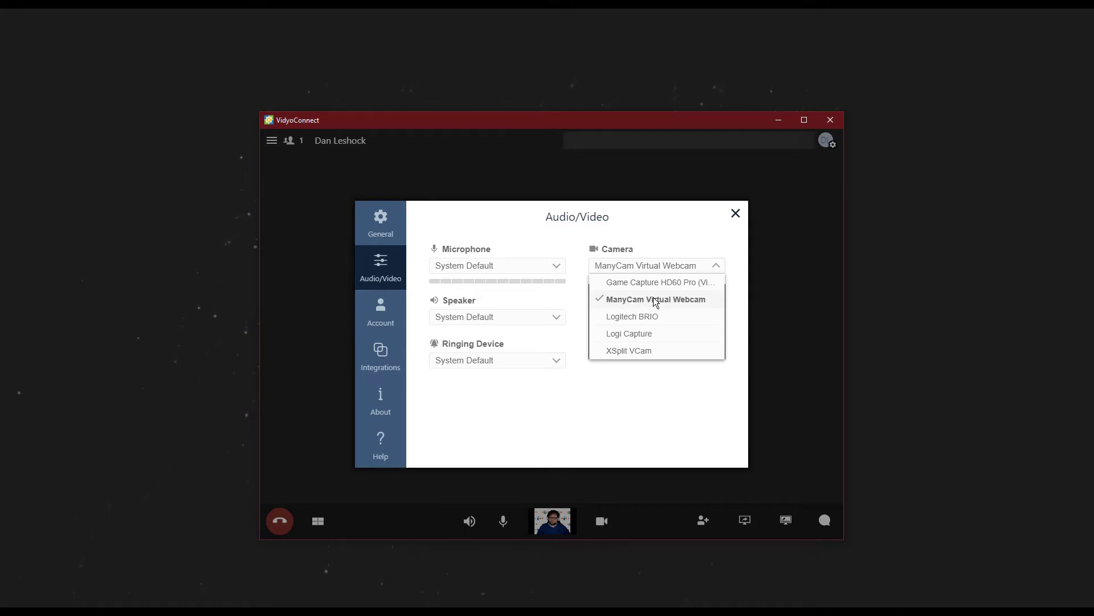
left_click(655, 302)
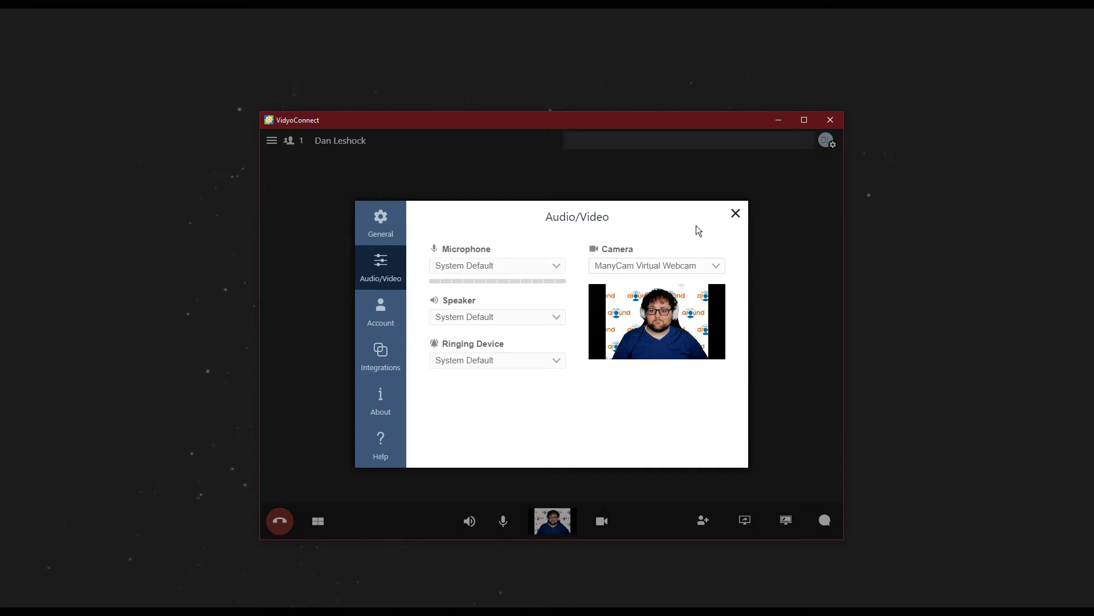
left_click(735, 212)
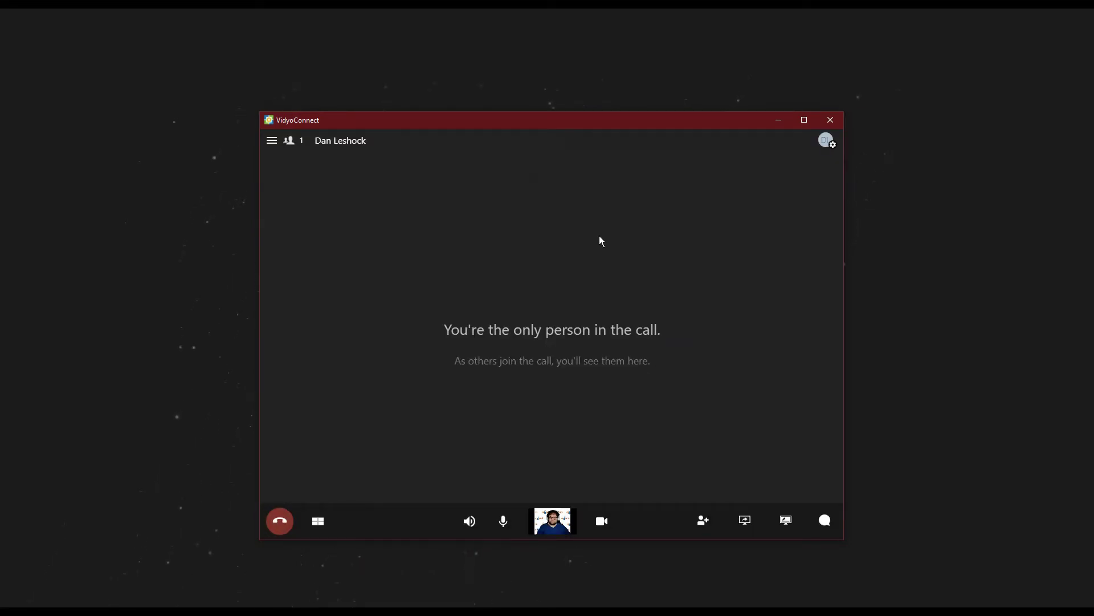